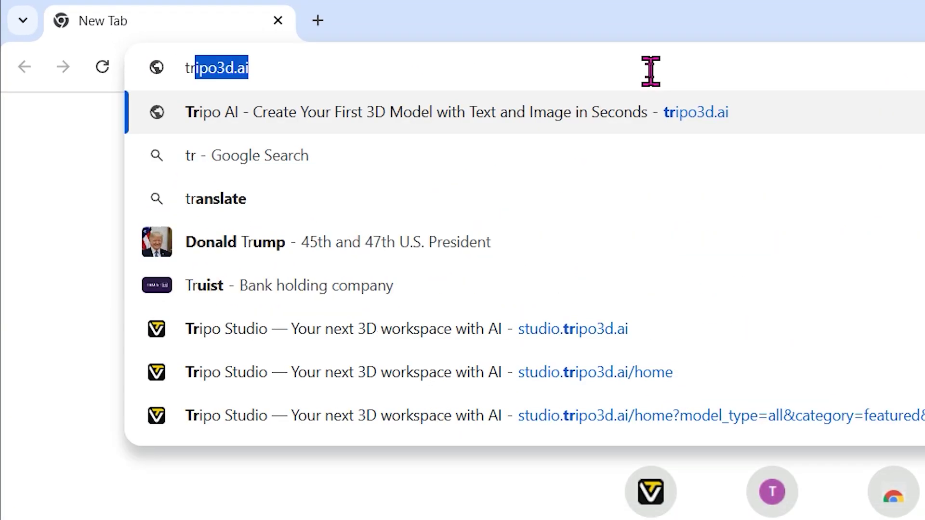
Load the Tripo AI website at tripo3d.ai.
{"action": "type", "text": "d"}
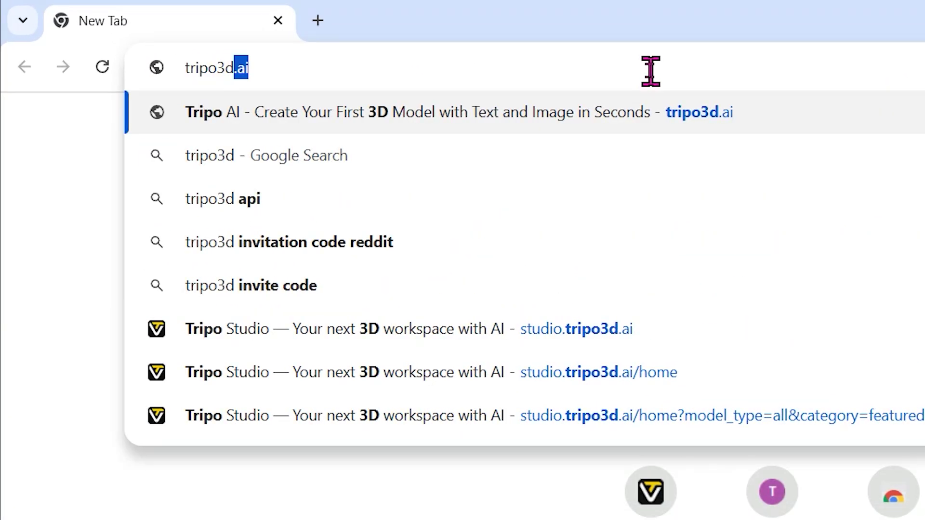
{"action": "type", "text": ".ai"}
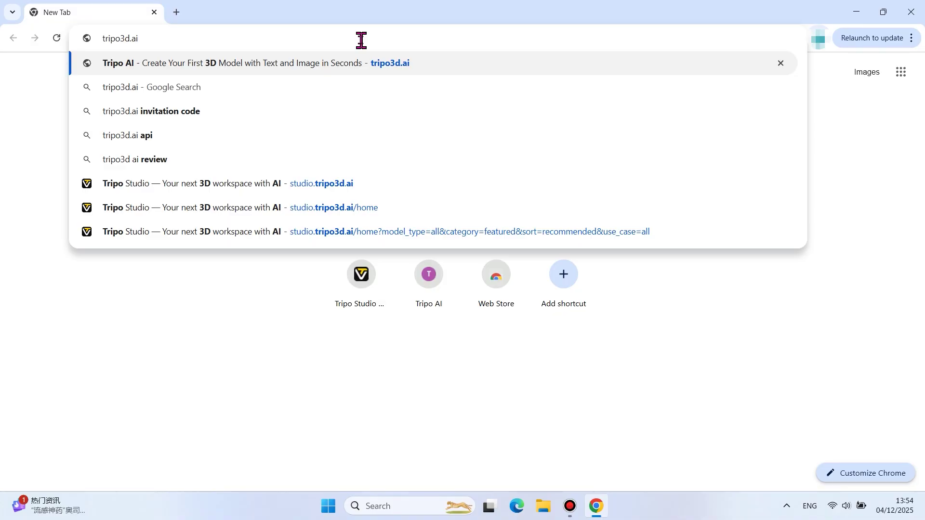
{"action": "key", "text": "Return"}
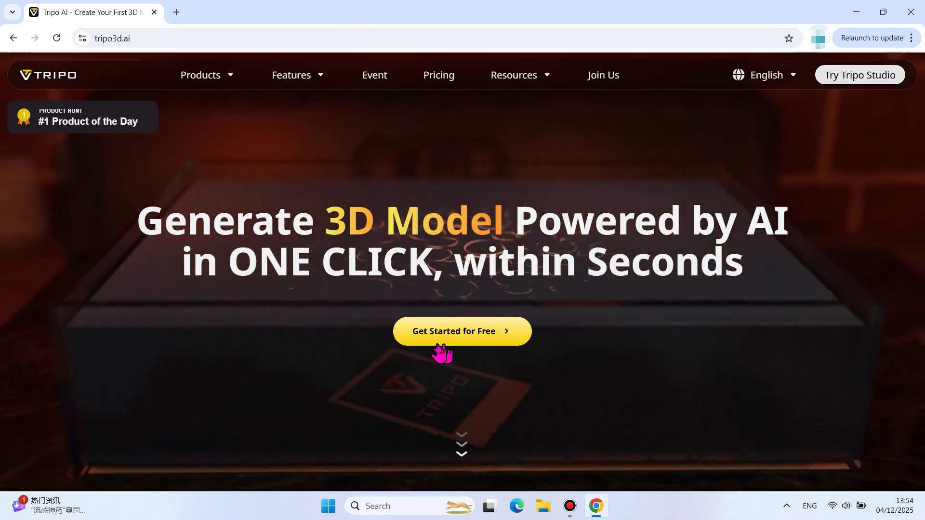
Enter Tripo Studio, sign in with a Google account, and focus the Describe your idea prompt.
{"action": "left_click", "coordinate": [508, 348]}
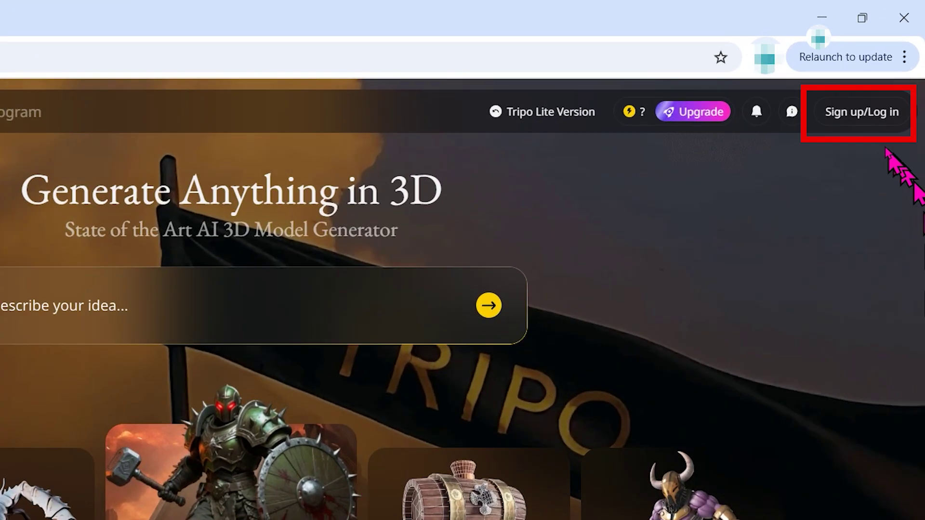
{"action": "left_click", "coordinate": [895, 81]}
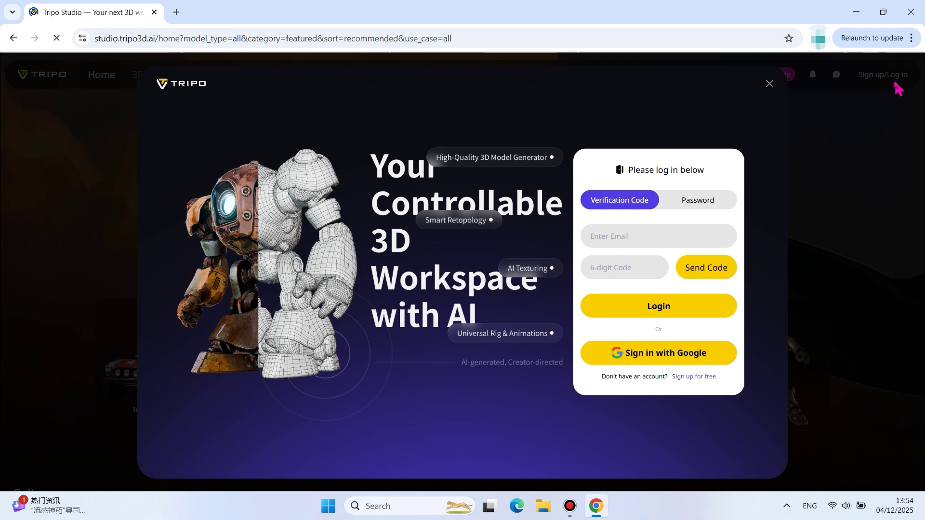
{"action": "left_click", "coordinate": [677, 361]}
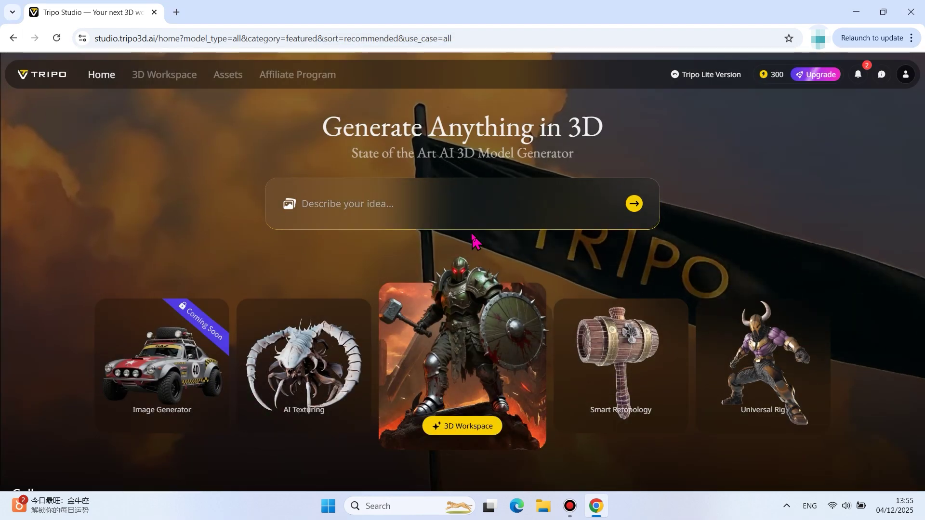
{"action": "left_click", "coordinate": [461, 208]}
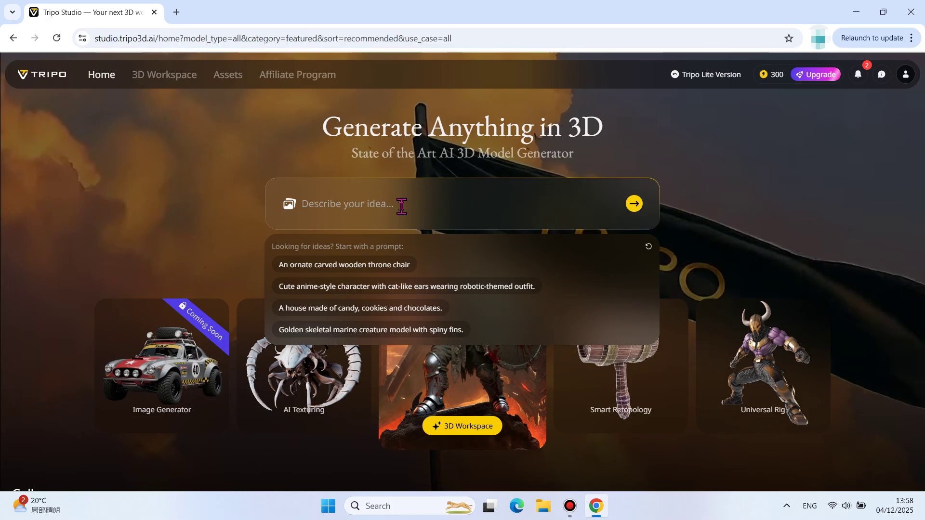
Upload 狐狸.png from the Desktop as the reference image.
{"action": "left_click", "coordinate": [291, 204]}
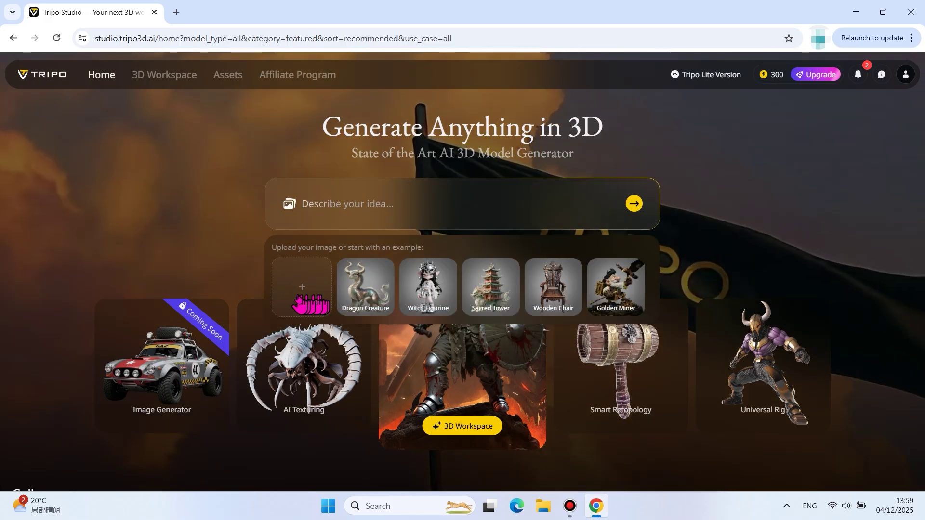
{"action": "left_click", "coordinate": [313, 302]}
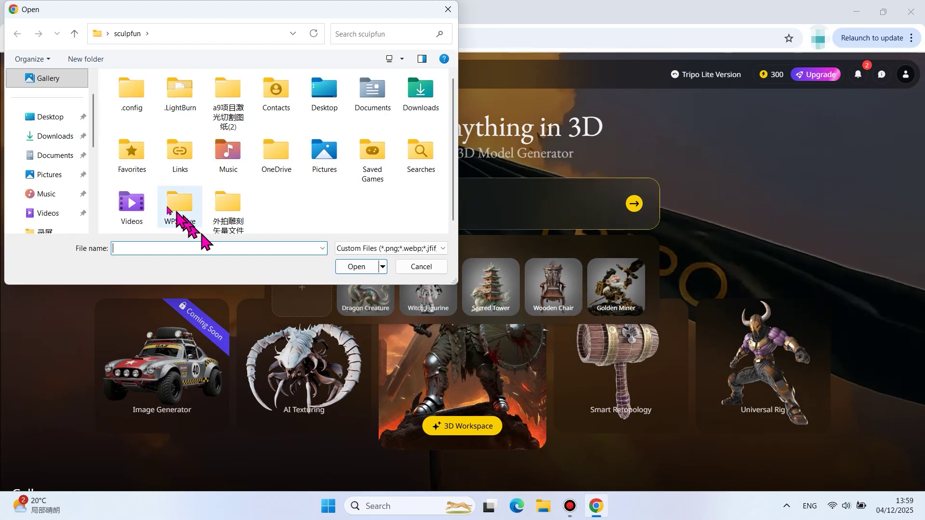
{"action": "left_click", "coordinate": [58, 124]}
{"action": "left_click", "coordinate": [351, 115]}
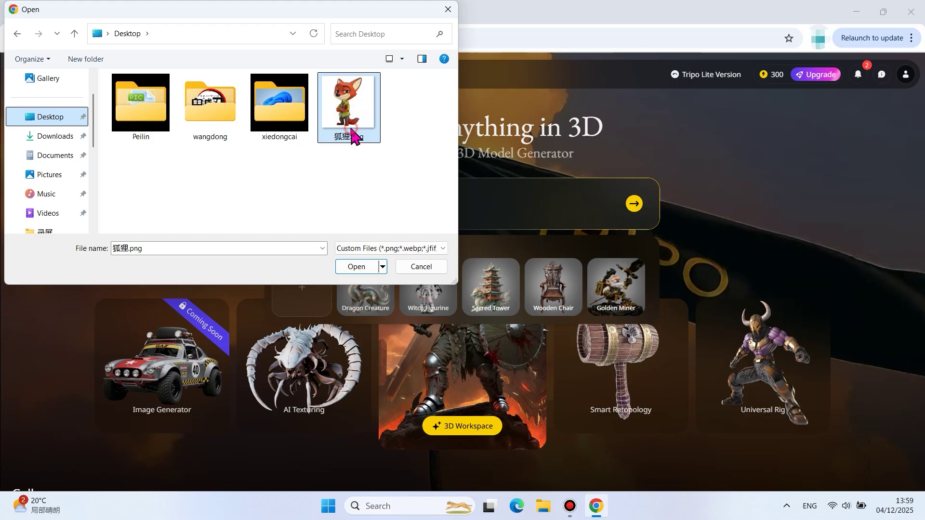
{"action": "left_click", "coordinate": [356, 267]}
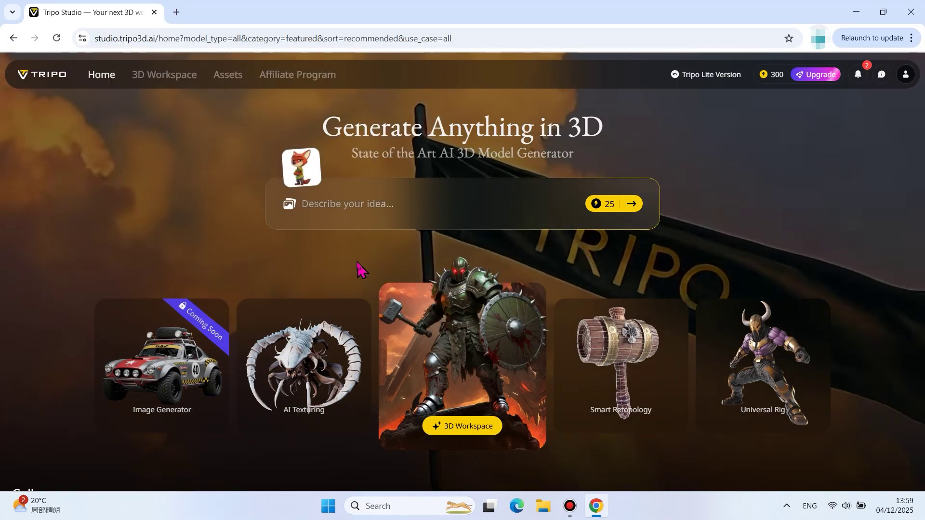
Paste the fox character description into the prompt and generate the model for 35 credits.
{"action": "left_click", "coordinate": [396, 205]}
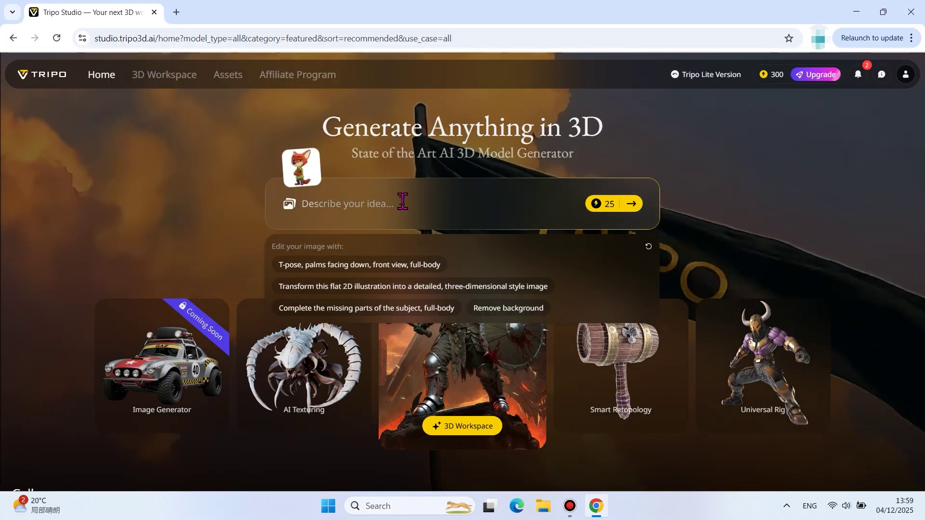
{"action": "type", "text": "anthropomorphic fox character with lime shirt and tie, orange fur with cream muzzle, green eyes, gray pants, crossed arms, bushy tail"}
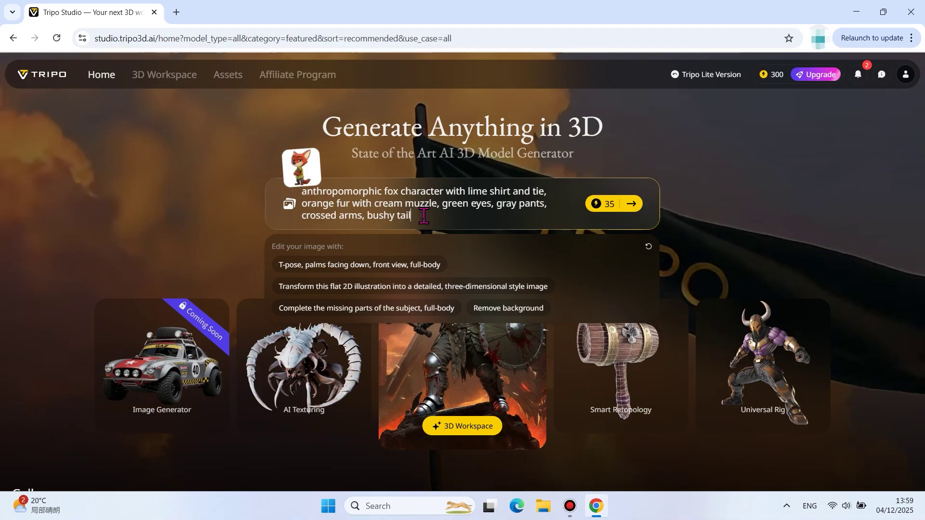
{"action": "left_click", "coordinate": [616, 212]}
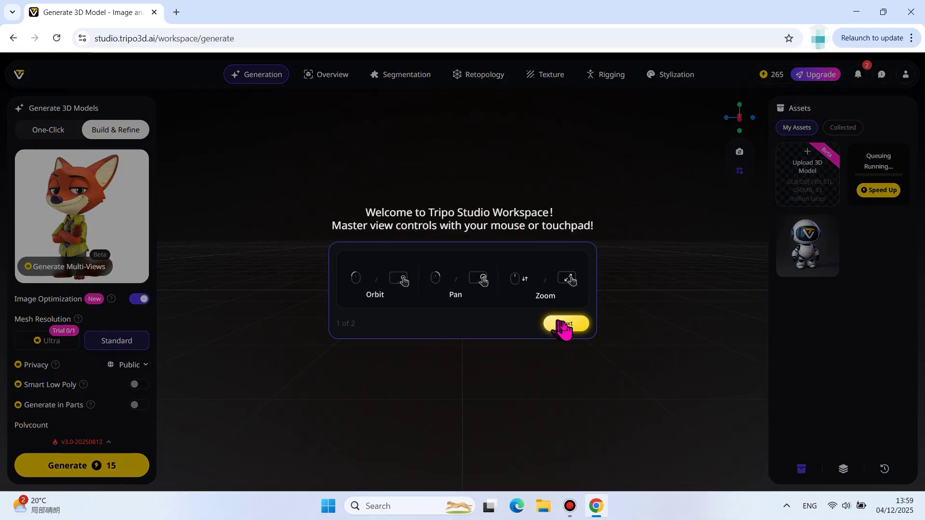
Step through both pages of the workspace welcome tour to close it.
{"action": "left_click", "coordinate": [572, 327]}
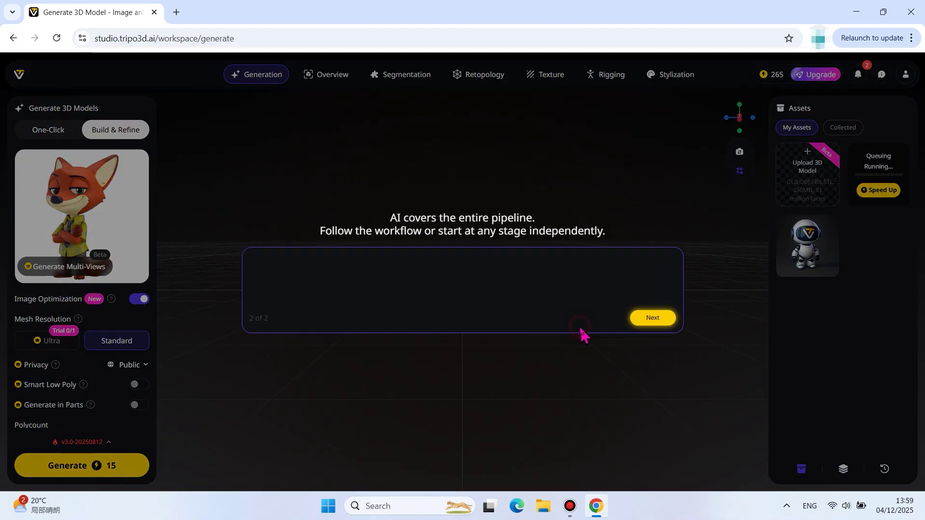
{"action": "left_click", "coordinate": [653, 319]}
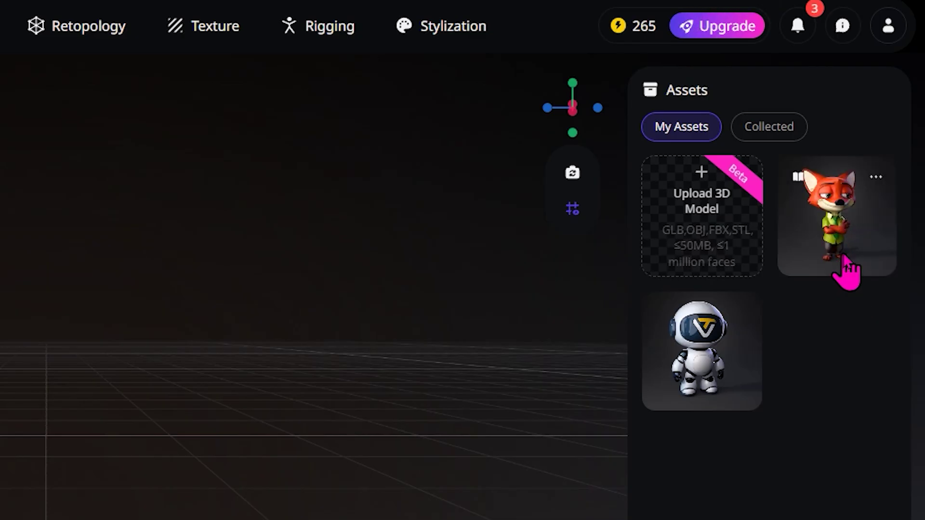
Load the fox asset, orbit it, and check it in Solid and Normal shading.
{"action": "left_click", "coordinate": [845, 260]}
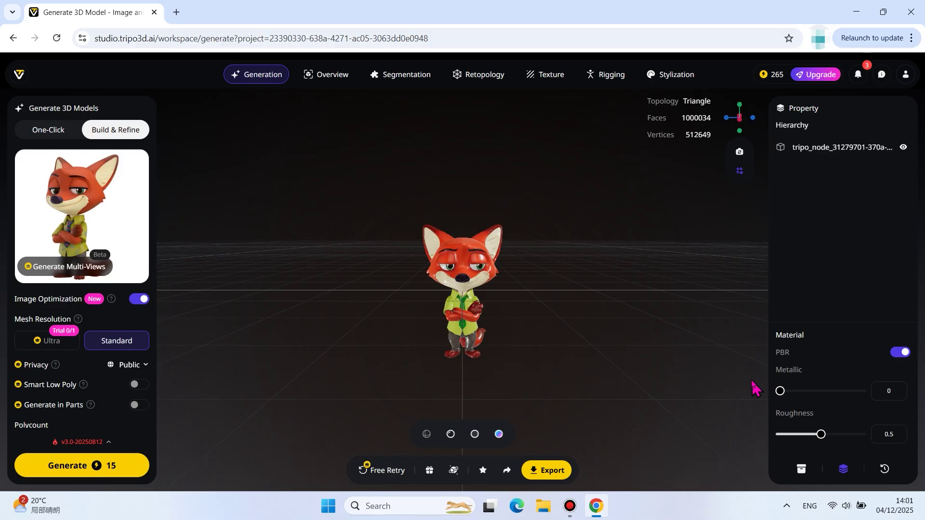
{"action": "left_click_drag", "start_coordinate": [524, 318], "coordinate": [458, 279]}
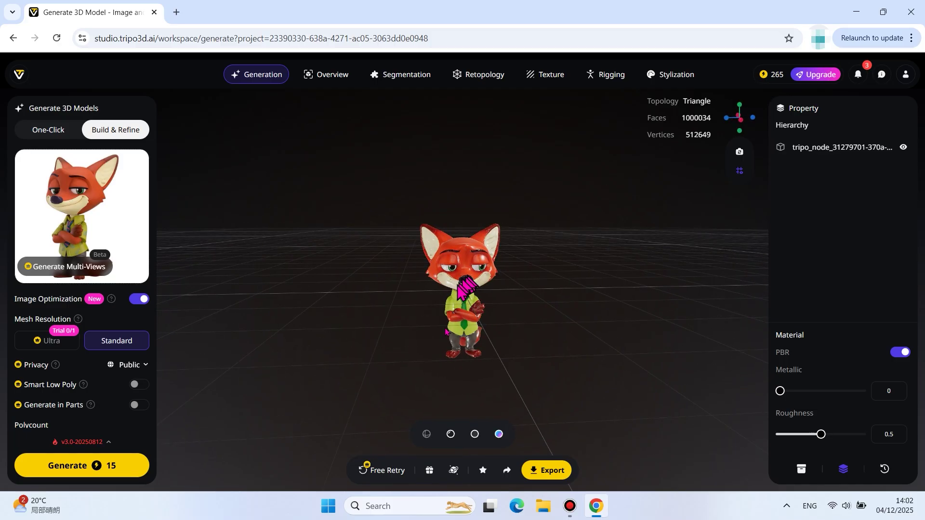
{"action": "left_click", "coordinate": [452, 435]}
{"action": "left_click", "coordinate": [497, 435]}
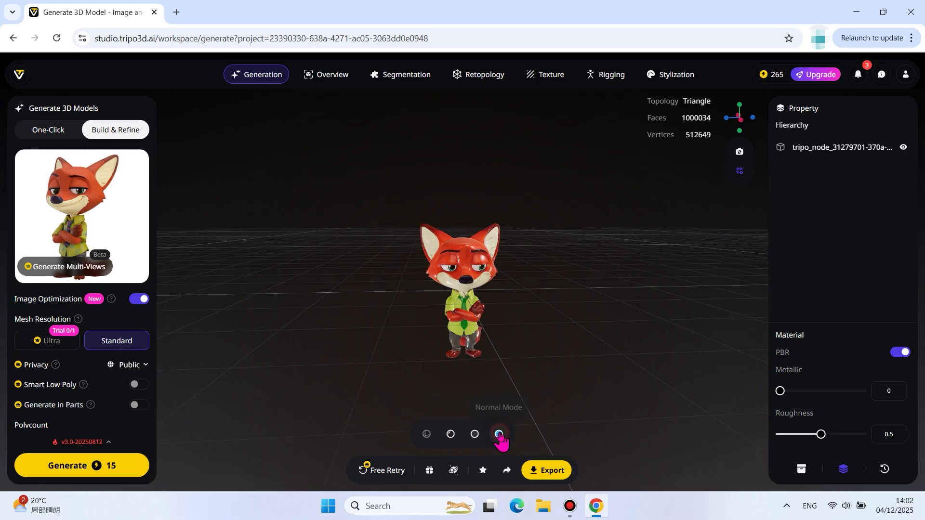
{"action": "left_click", "coordinate": [499, 434]}
{"action": "left_click", "coordinate": [499, 435]}
{"action": "left_click", "coordinate": [499, 434]}
{"action": "left_click", "coordinate": [498, 435]}
Export the fox model as 'cartoon fox 3d model' in OBJ format.
{"action": "left_click", "coordinate": [555, 467]}
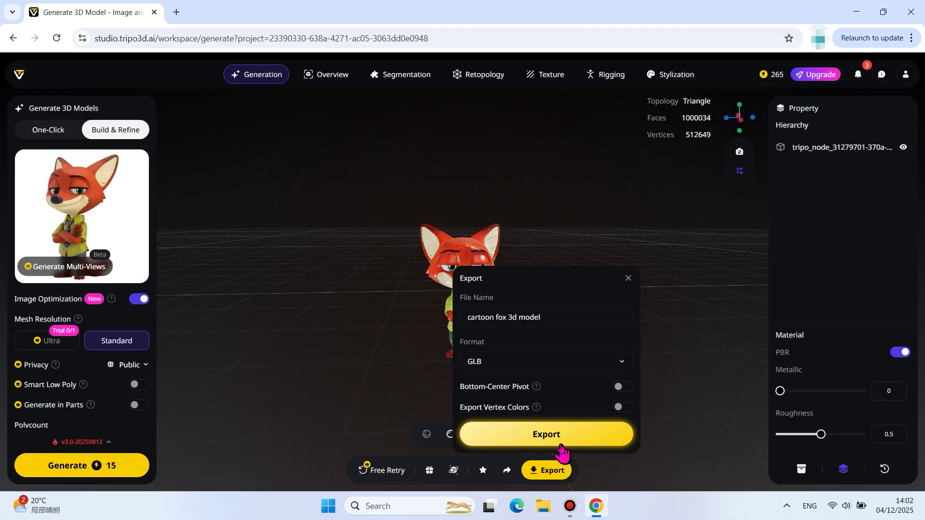
{"action": "left_click", "coordinate": [620, 361]}
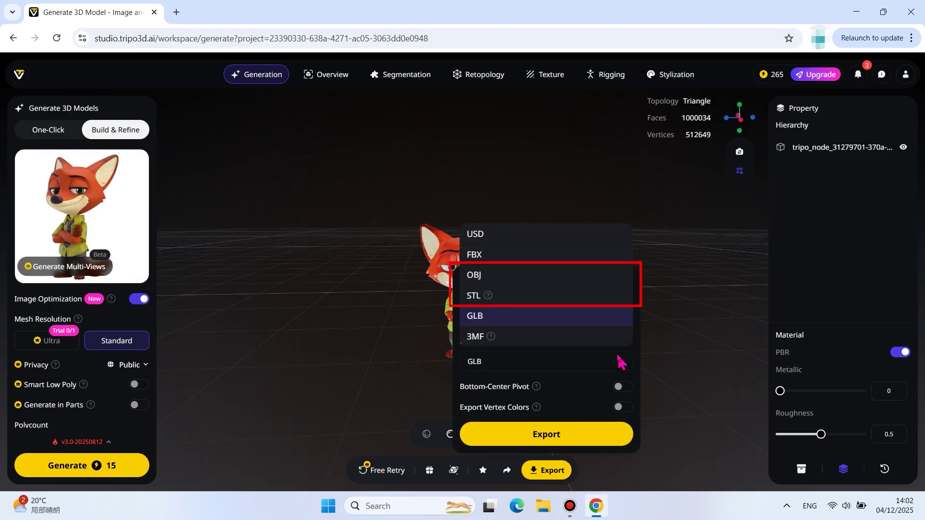
{"action": "left_click", "coordinate": [544, 292]}
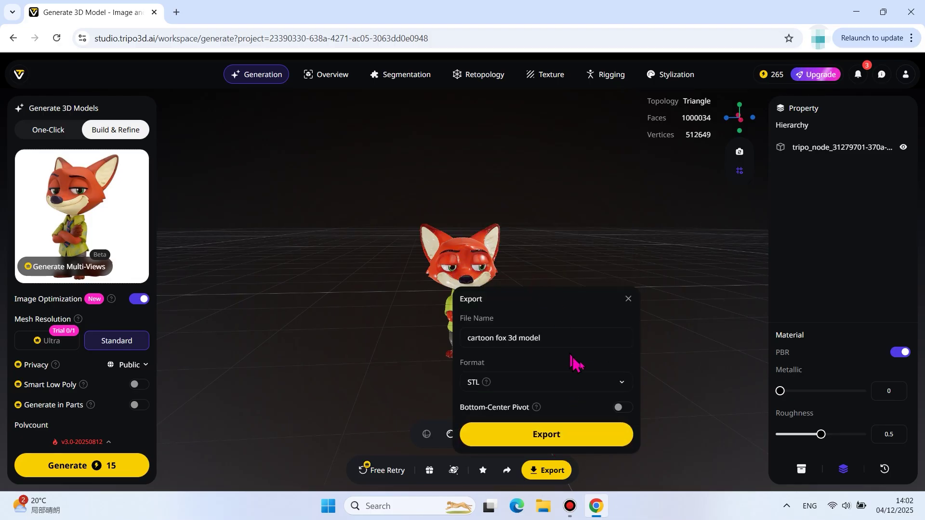
{"action": "left_click", "coordinate": [589, 376]}
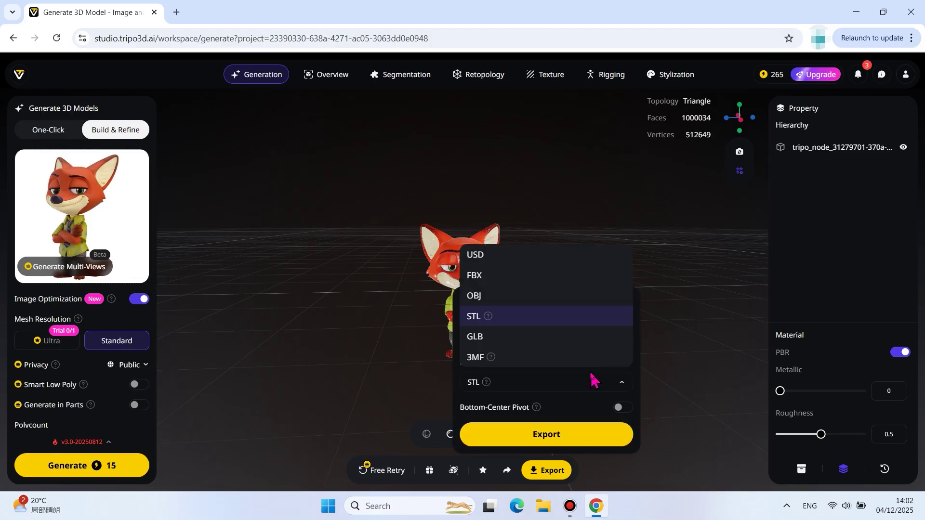
{"action": "left_click", "coordinate": [539, 295]}
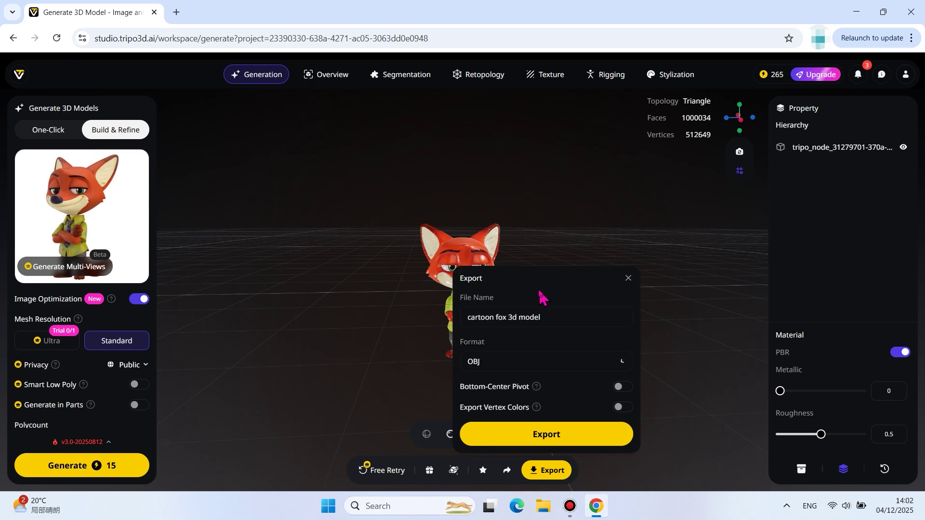
{"action": "left_click", "coordinate": [562, 432]}
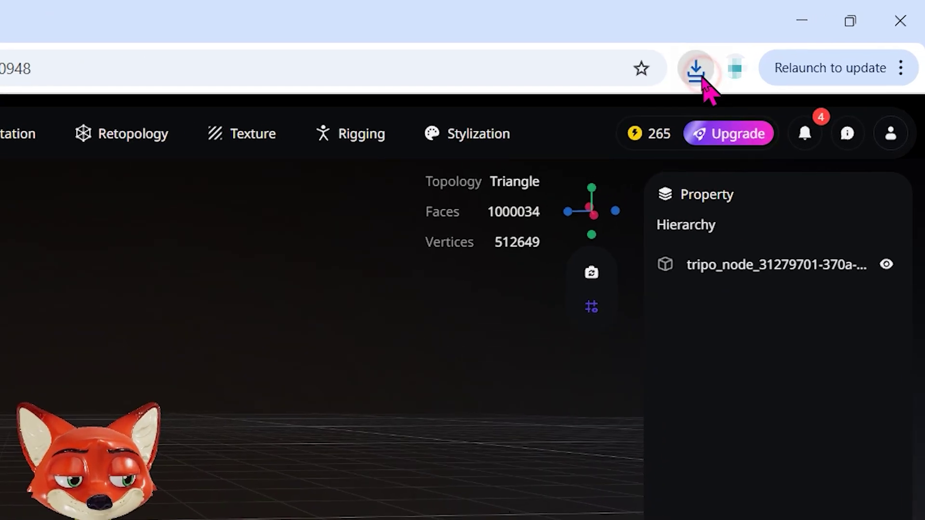
Locate the downloaded fox zip in its folder, then close Explorer and minimize Chrome.
{"action": "left_click", "coordinate": [697, 72]}
{"action": "left_click", "coordinate": [636, 165]}
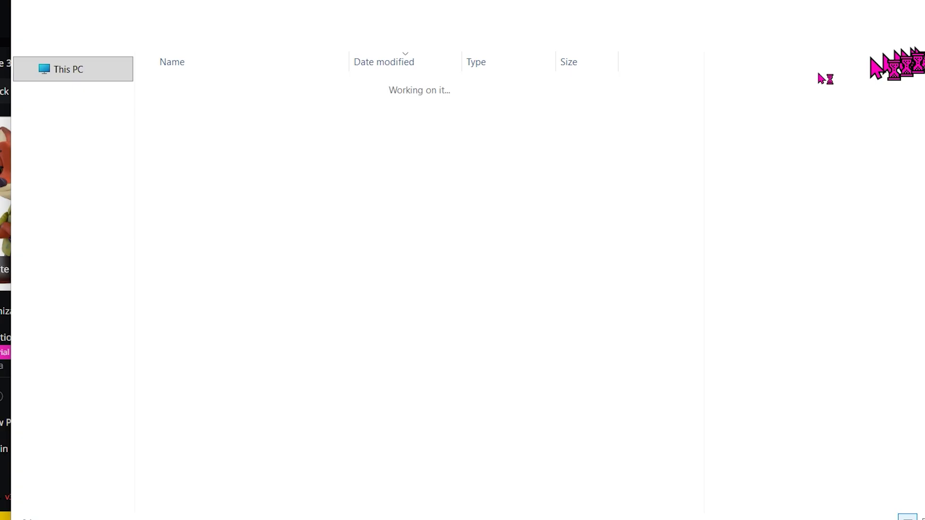
{"action": "left_click_drag", "start_coordinate": [357, 140], "coordinate": [466, 108]}
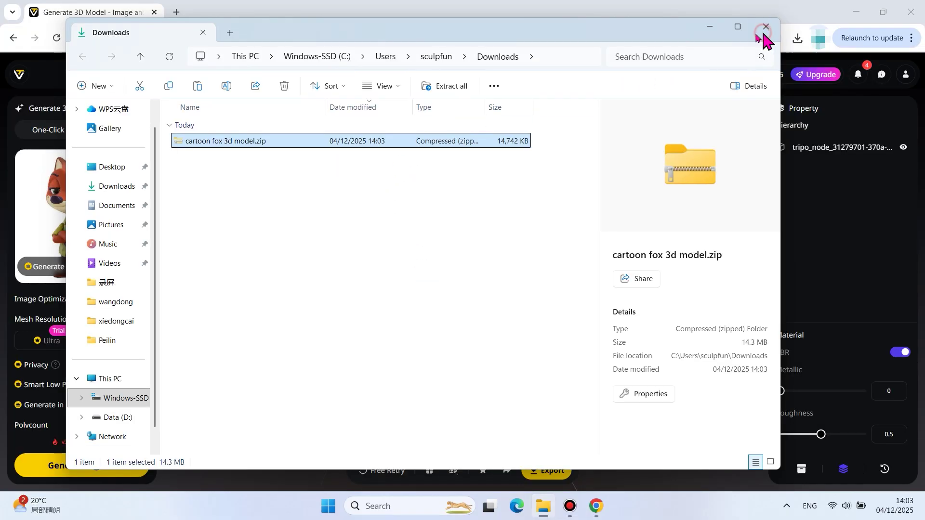
{"action": "left_click", "coordinate": [922, 1]}
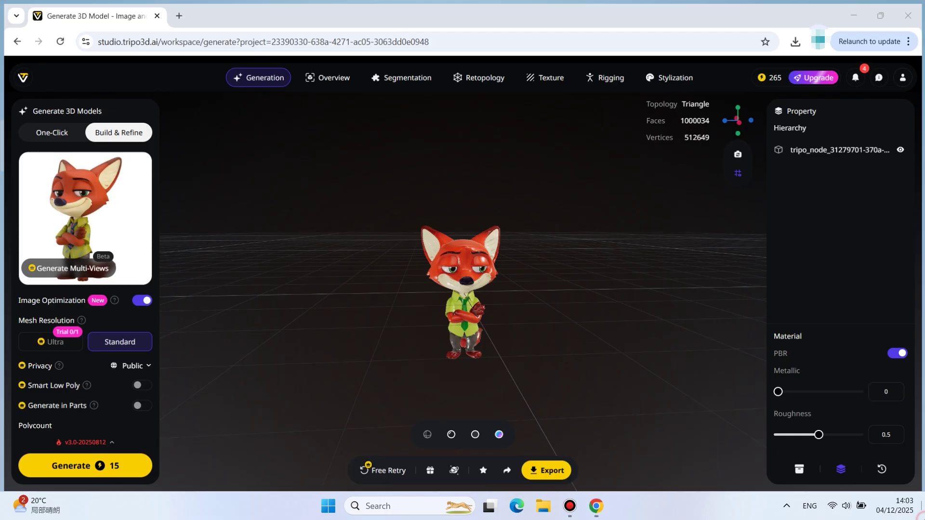
{"action": "left_click", "coordinate": [921, 517]}
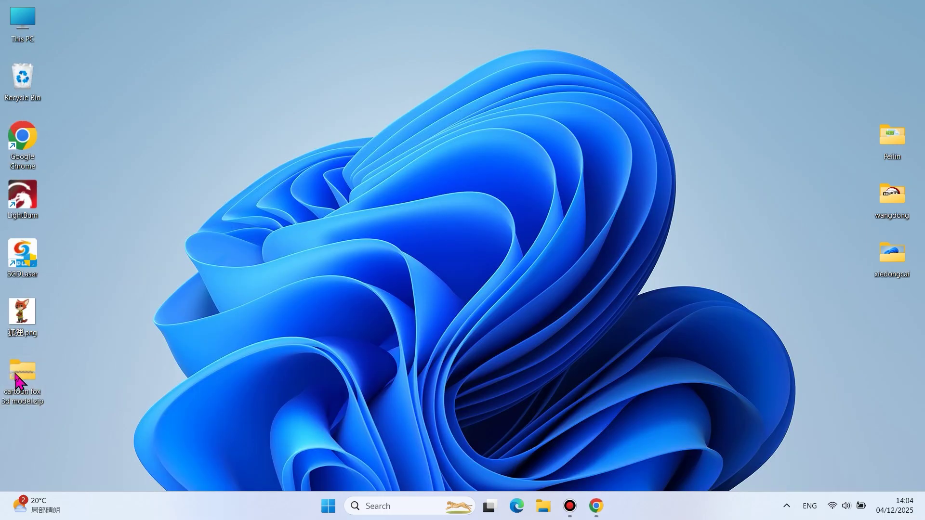
Extract cartoon fox 3d model.zip with WinRAR into a 'cartoon fox 3d model' folder.
{"action": "right_click", "coordinate": [20, 377]}
{"action": "mouse_move", "coordinate": [239, 328]}
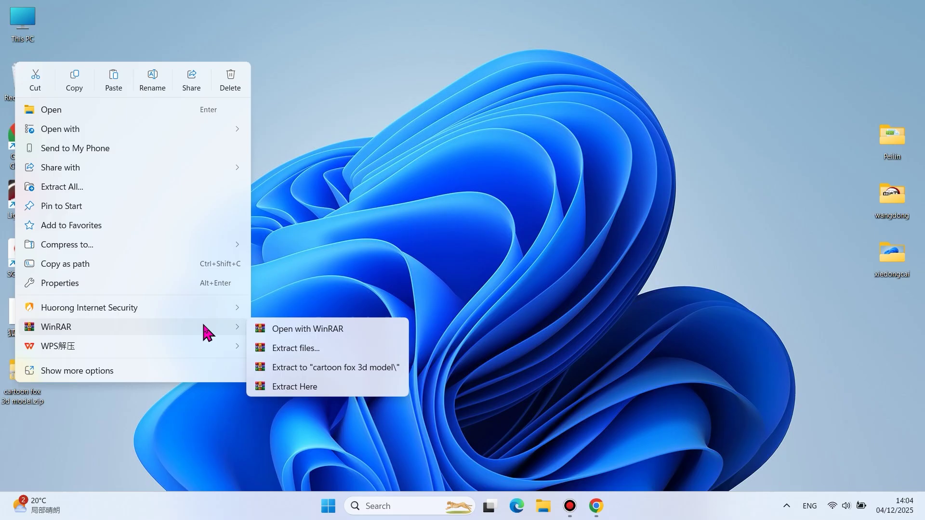
{"action": "left_click", "coordinate": [299, 367]}
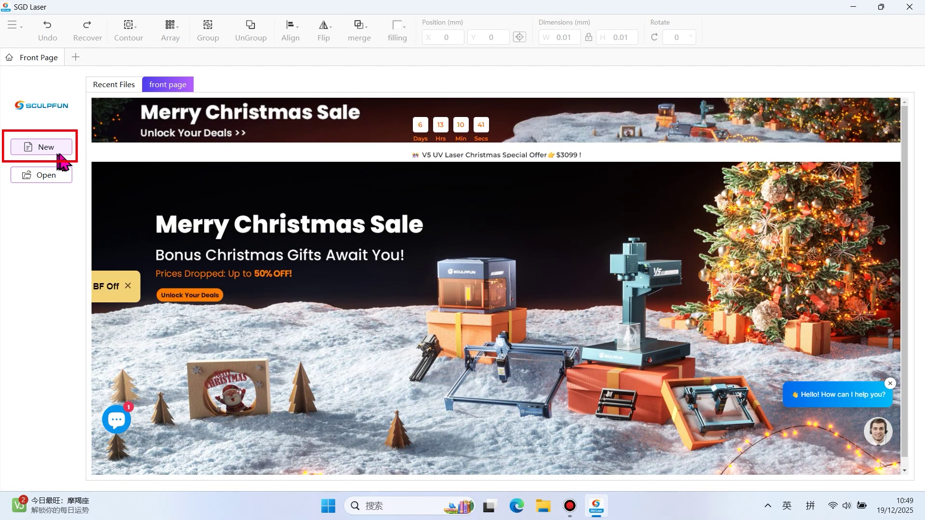
Create a new blank project and enable the Z-axis and 70mm field lens accessories.
{"action": "left_click", "coordinate": [55, 150]}
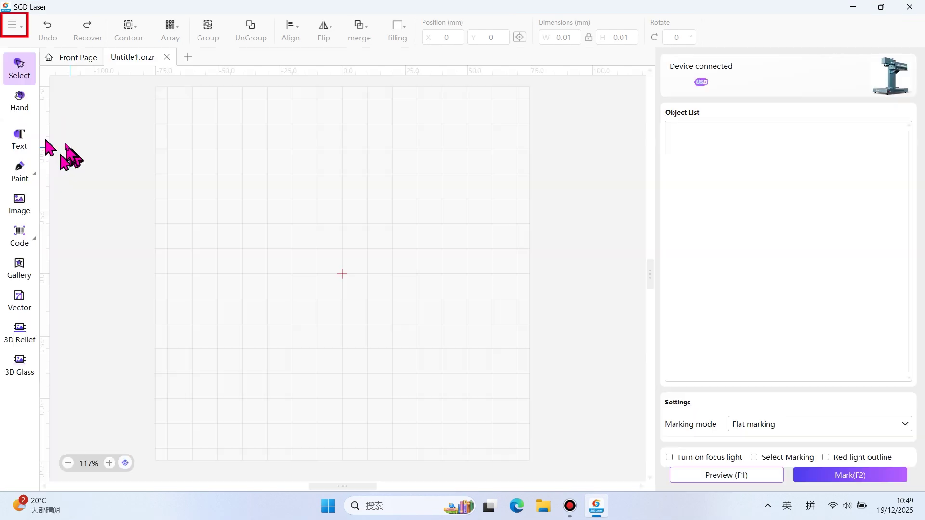
{"action": "left_click", "coordinate": [20, 34]}
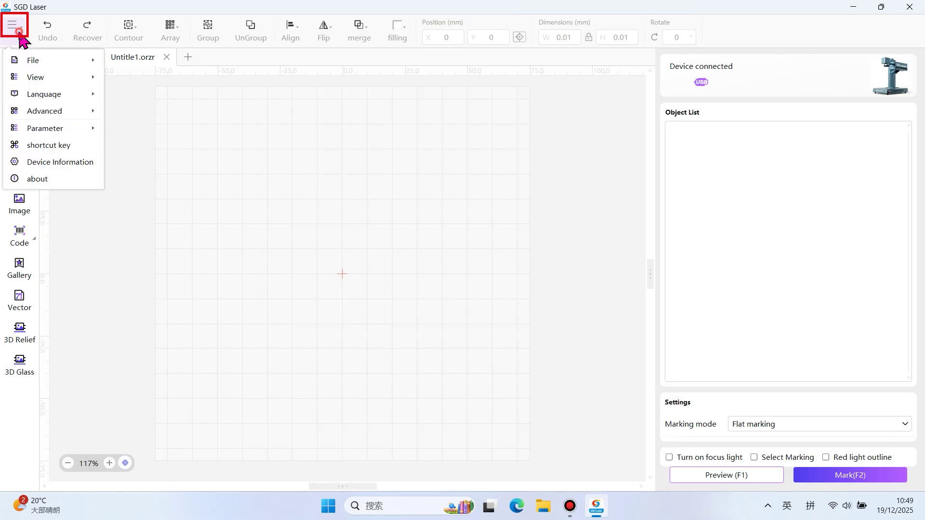
{"action": "left_click", "coordinate": [93, 164]}
{"action": "scroll", "coordinate": [519, 279], "scroll_direction": "down", "scroll_amount": 1}
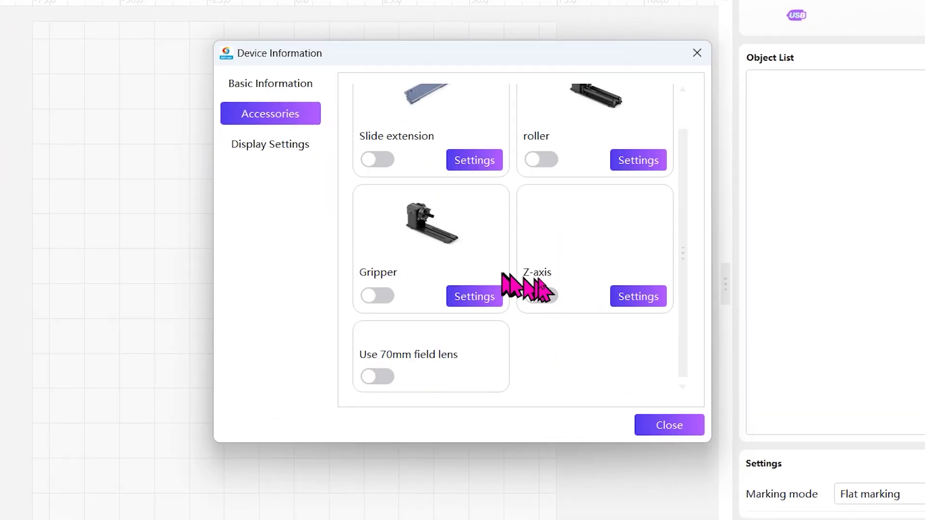
{"action": "left_click", "coordinate": [539, 296]}
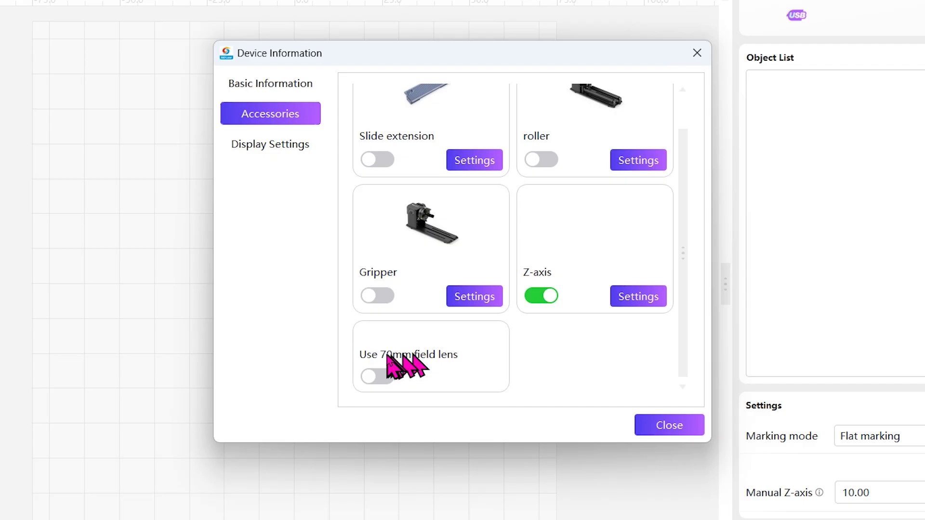
{"action": "left_click", "coordinate": [385, 378]}
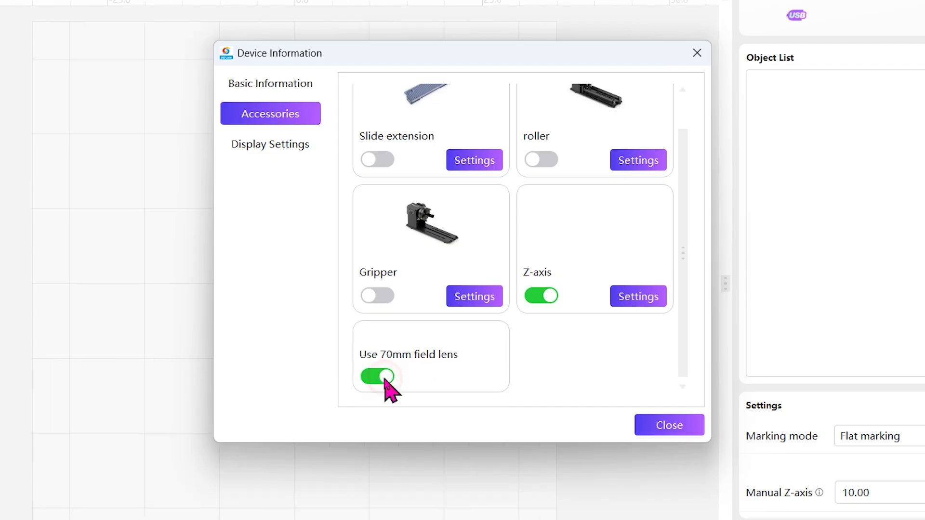
{"action": "left_click", "coordinate": [696, 431]}
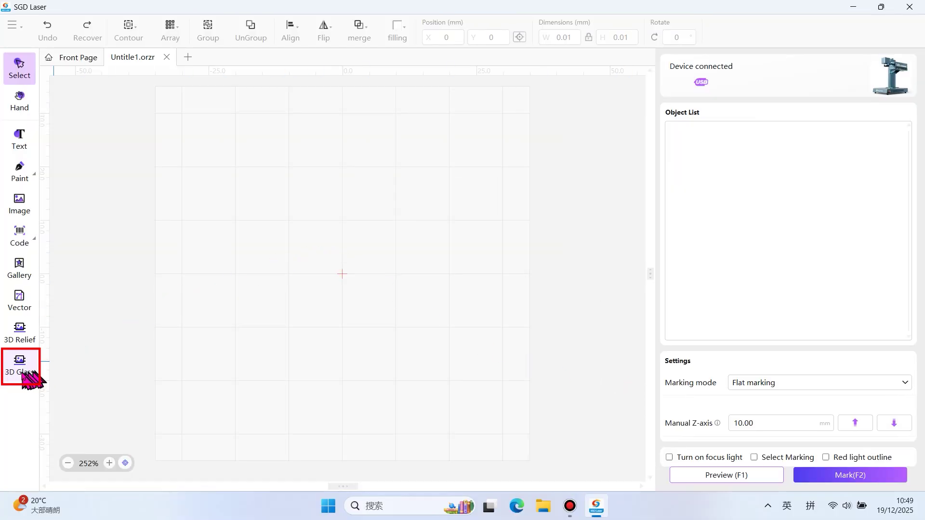
Switch to 3D Glass mode and load fox character 3d model.stl from the cartoon fox 3d model folder.
{"action": "left_click", "coordinate": [20, 362]}
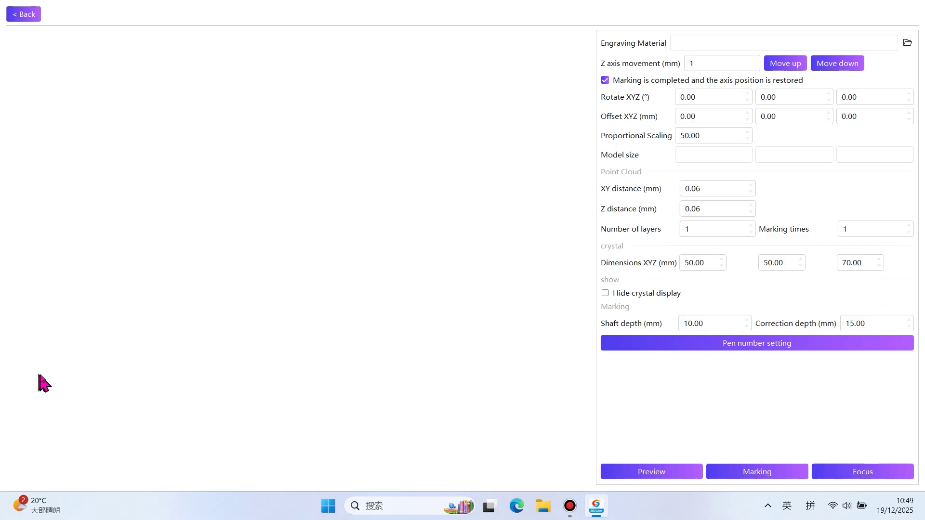
{"action": "left_click", "coordinate": [897, 64]}
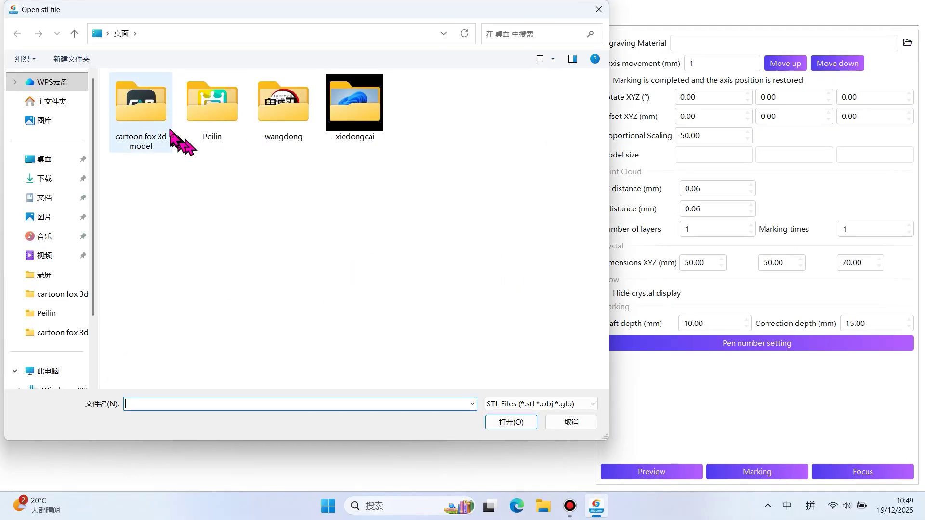
{"action": "double_click", "coordinate": [170, 131]}
{"action": "left_click", "coordinate": [238, 95]}
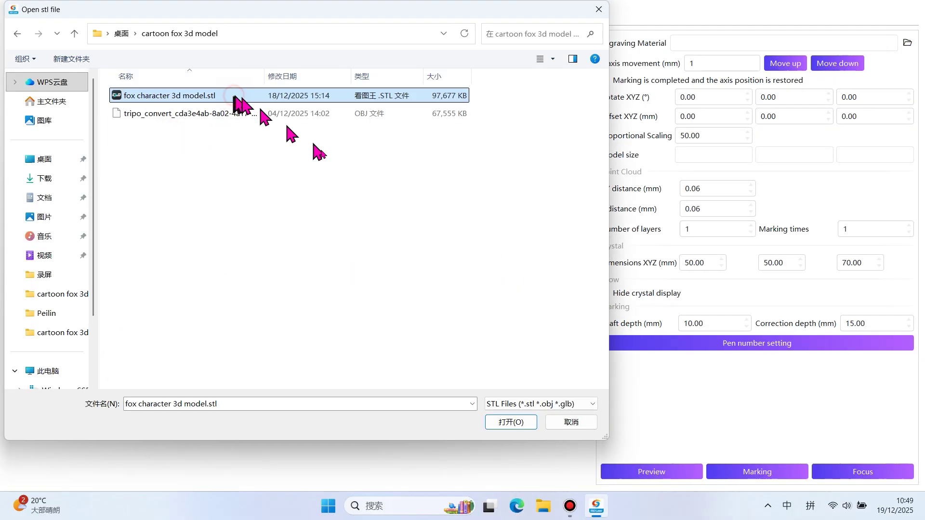
{"action": "left_click", "coordinate": [511, 423]}
{"action": "scroll", "coordinate": [431, 311], "scroll_direction": "down", "scroll_amount": 5}
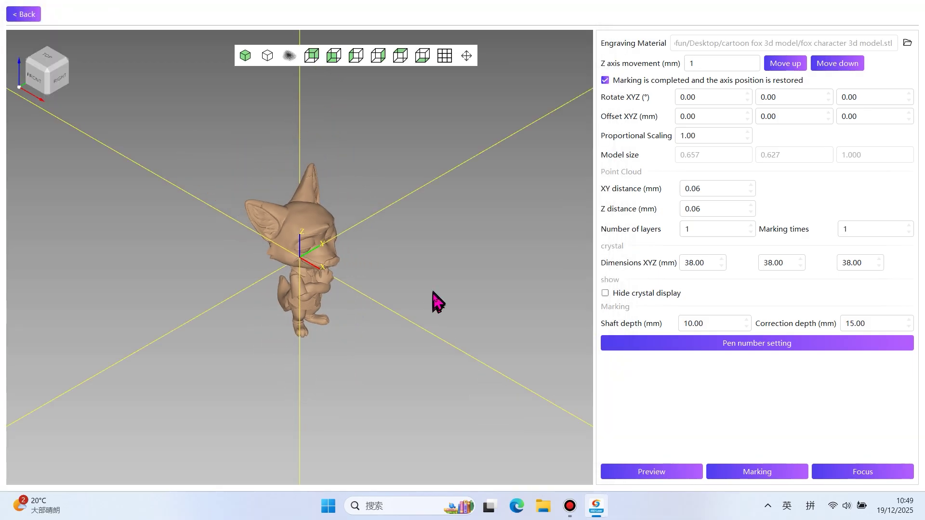
{"action": "scroll", "coordinate": [436, 288], "scroll_direction": "down", "scroll_amount": 2}
Switch to front view, set proportional scale to 30, and rotate the fox -90° on Z.
{"action": "left_click", "coordinate": [314, 59]}
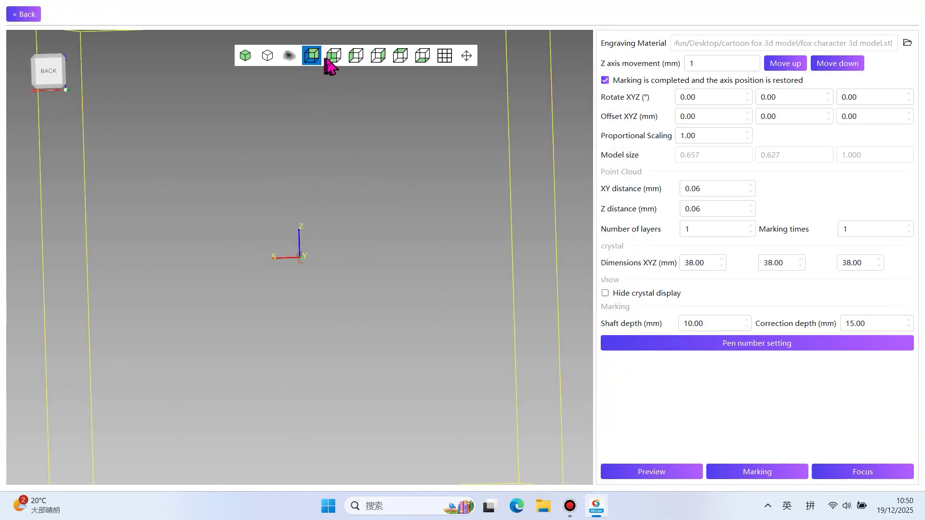
{"action": "left_click", "coordinate": [332, 59]}
{"action": "scroll", "coordinate": [383, 208], "scroll_direction": "down", "scroll_amount": 1}
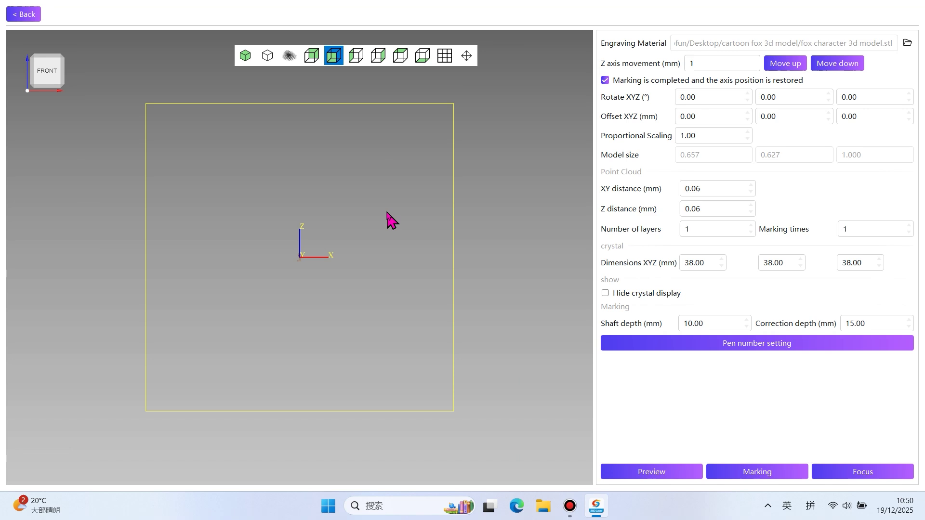
{"action": "type", "text": "3"}
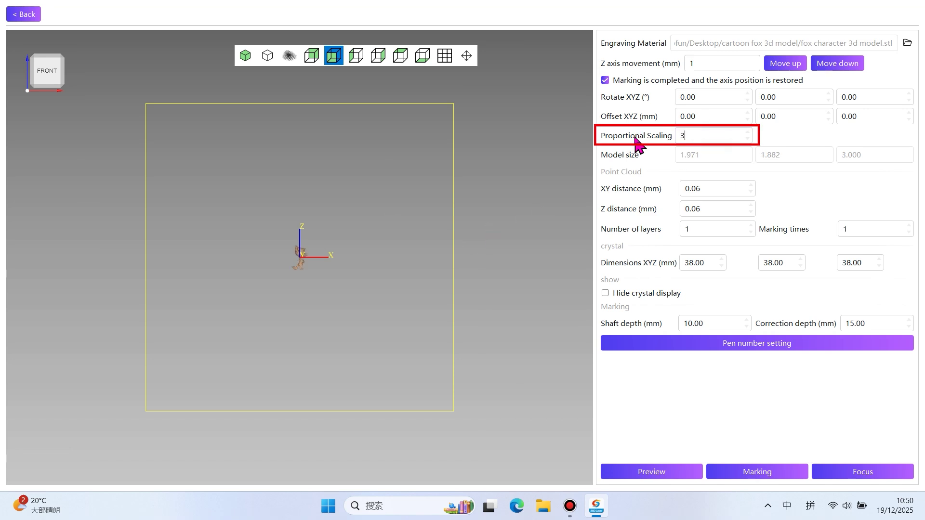
{"action": "type", "text": "0"}
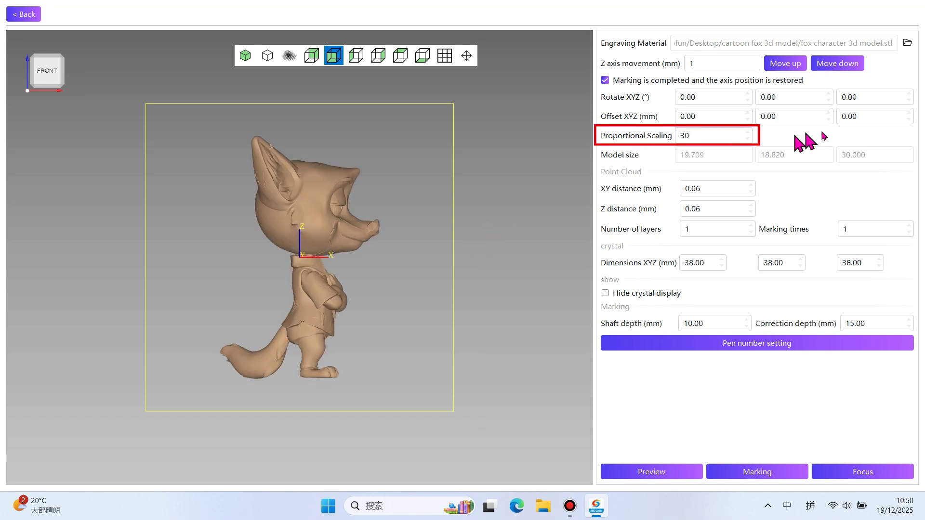
{"action": "double_click", "coordinate": [867, 98]}
{"action": "type", "text": "-90"}
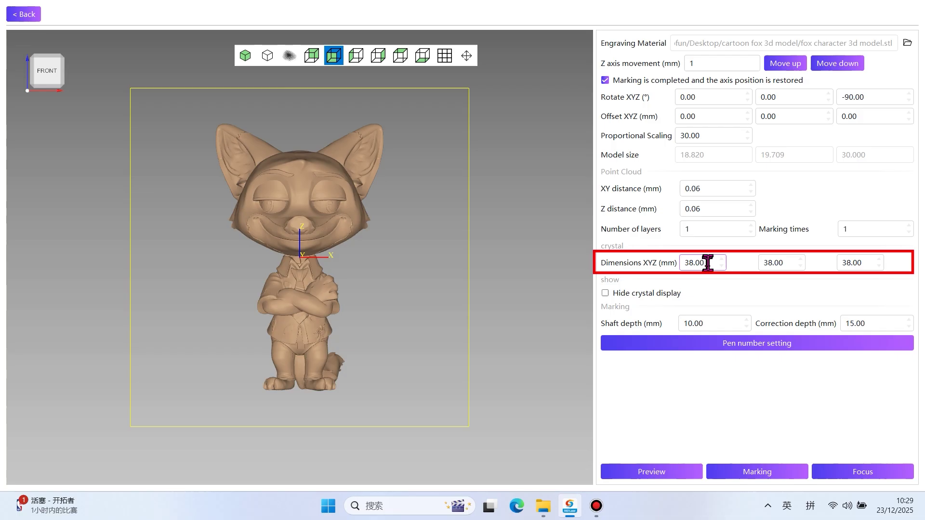
Enter 50, 50 and 80 mm in the crystal's X, Y and Z dimension fields.
{"action": "left_click_drag", "start_coordinate": [707, 262], "coordinate": [664, 272]}
{"action": "type", "text": "50"}
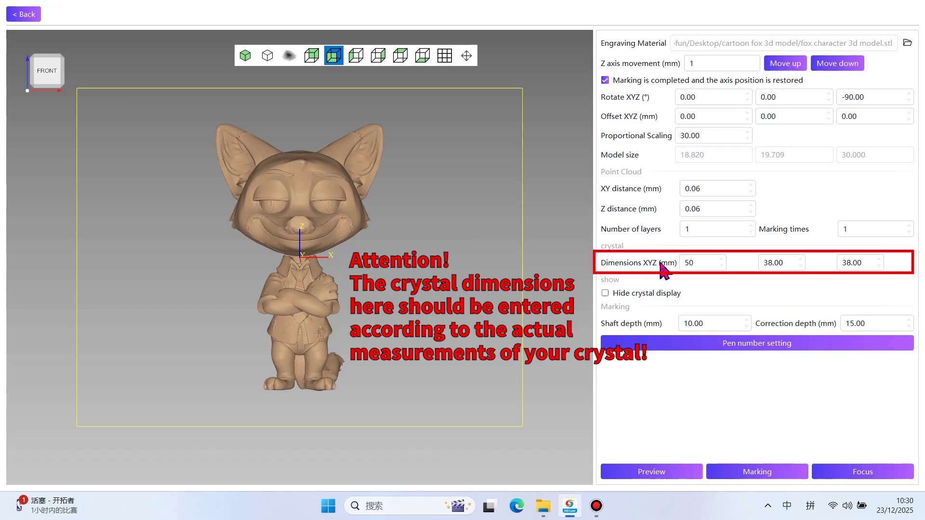
{"action": "left_click_drag", "start_coordinate": [792, 264], "coordinate": [747, 264]}
{"action": "type", "text": "50"}
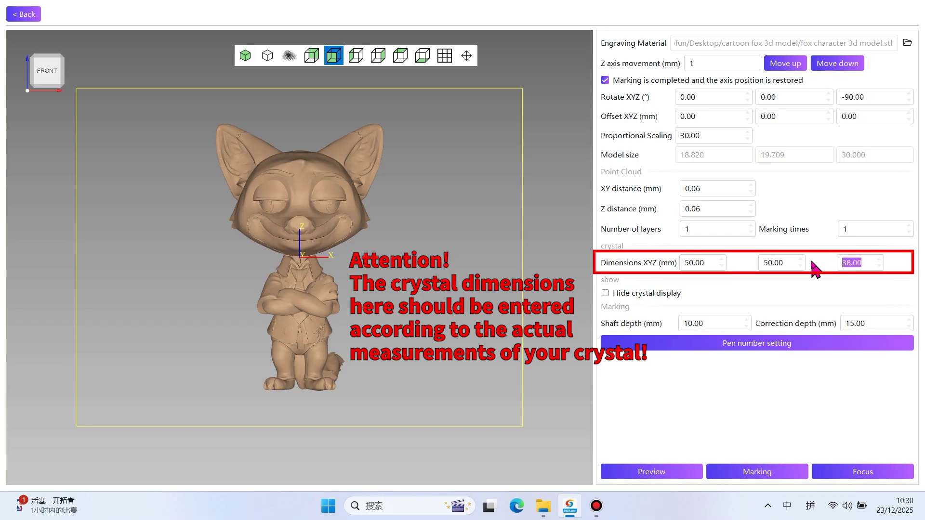
{"action": "type", "text": "80"}
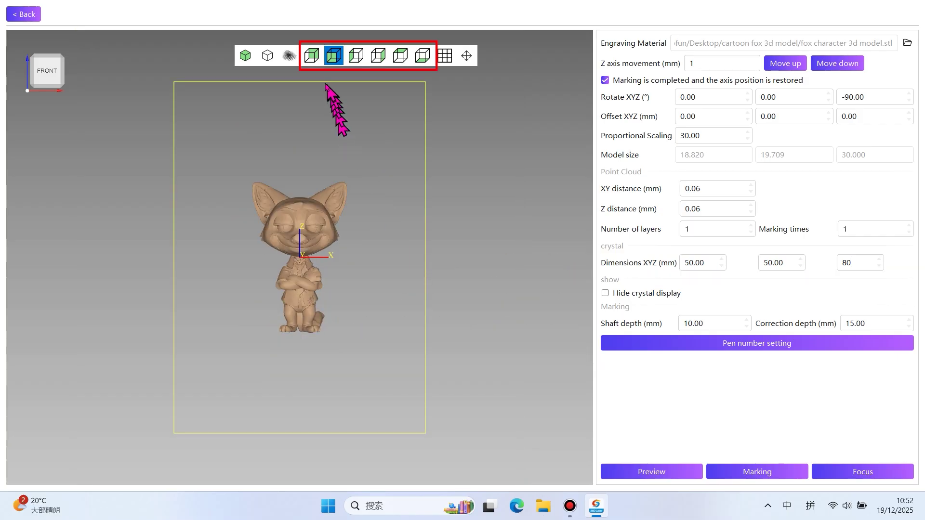
Check the fox from back, left, right, top and bottom views, return to front, then show Pen number setting.
{"action": "left_click", "coordinate": [312, 55]}
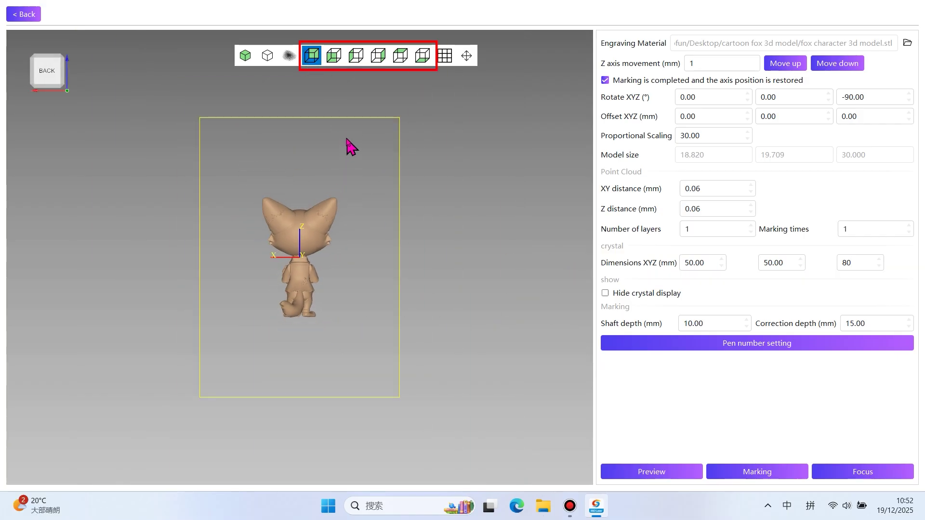
{"action": "left_click", "coordinate": [356, 55]}
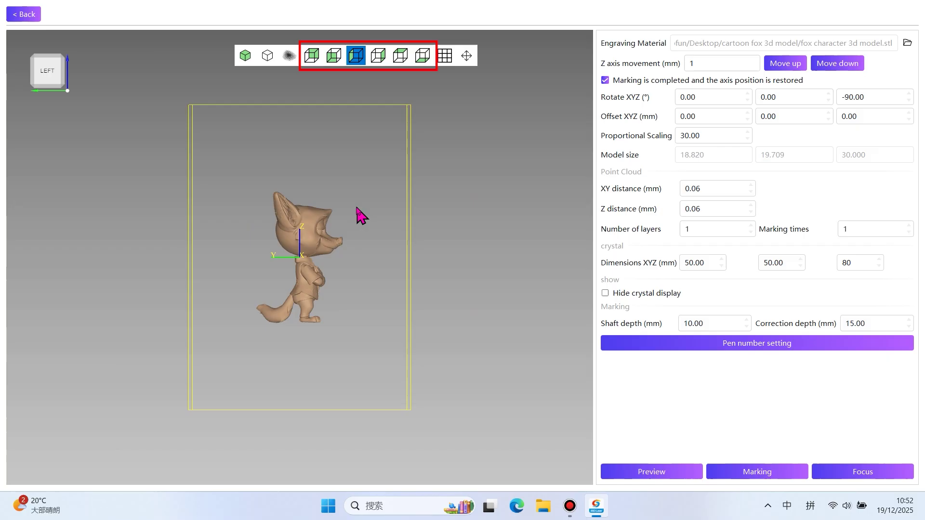
{"action": "left_click", "coordinate": [378, 57]}
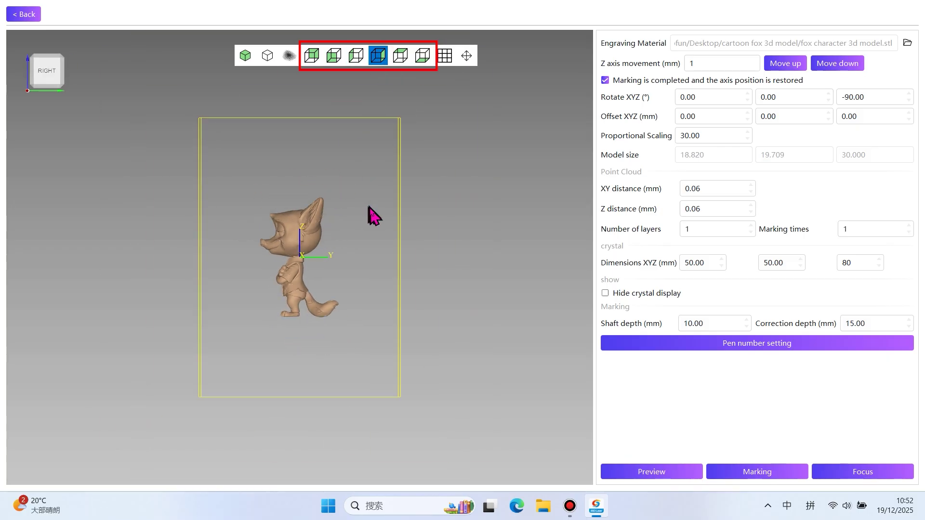
{"action": "left_click", "coordinate": [399, 56]}
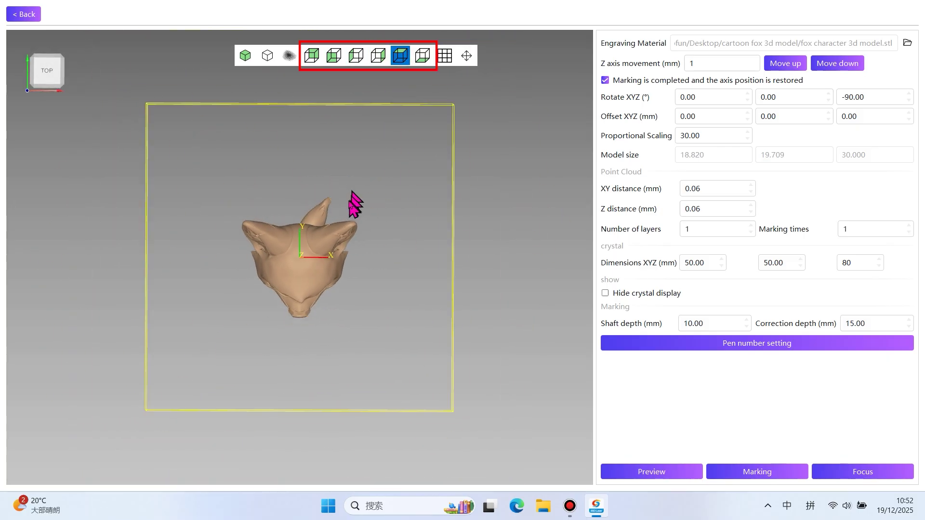
{"action": "left_click", "coordinate": [422, 55]}
{"action": "scroll", "coordinate": [332, 225], "scroll_direction": "down", "scroll_amount": 2}
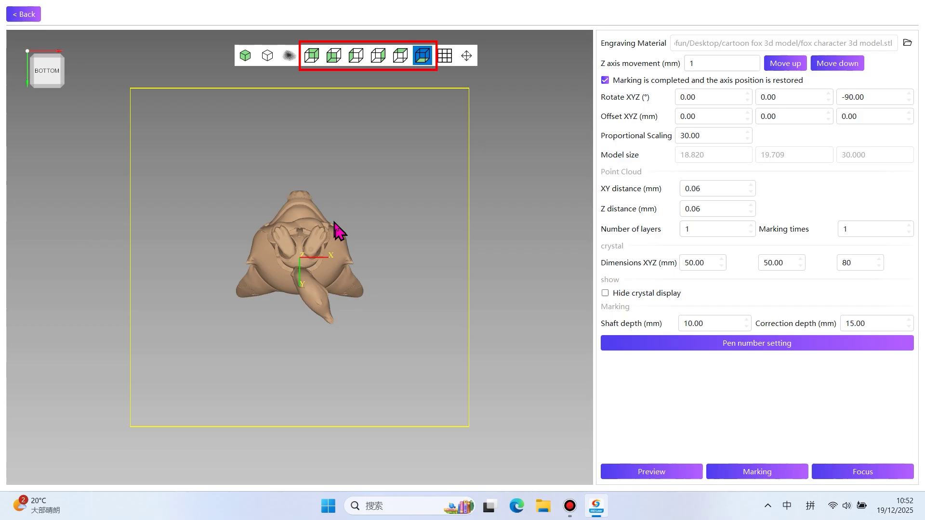
{"action": "left_click", "coordinate": [336, 59]}
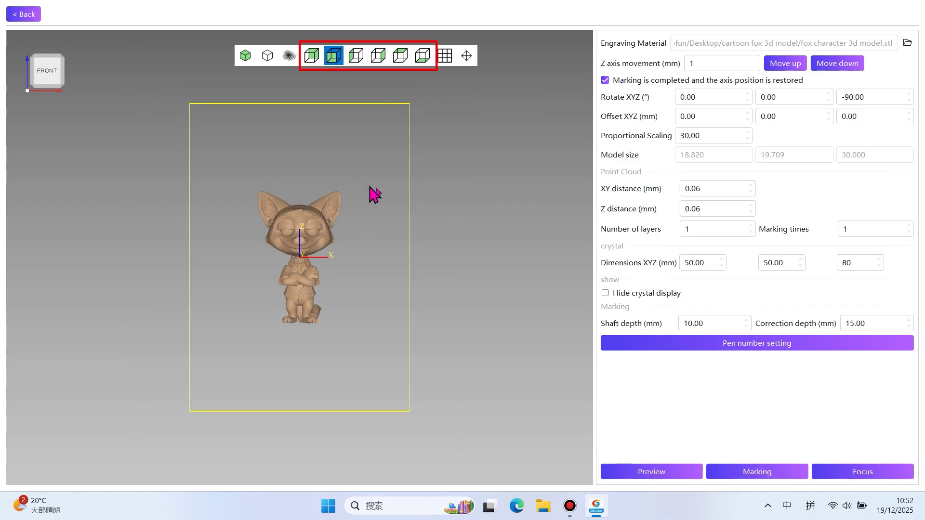
{"action": "left_click", "coordinate": [783, 344]}
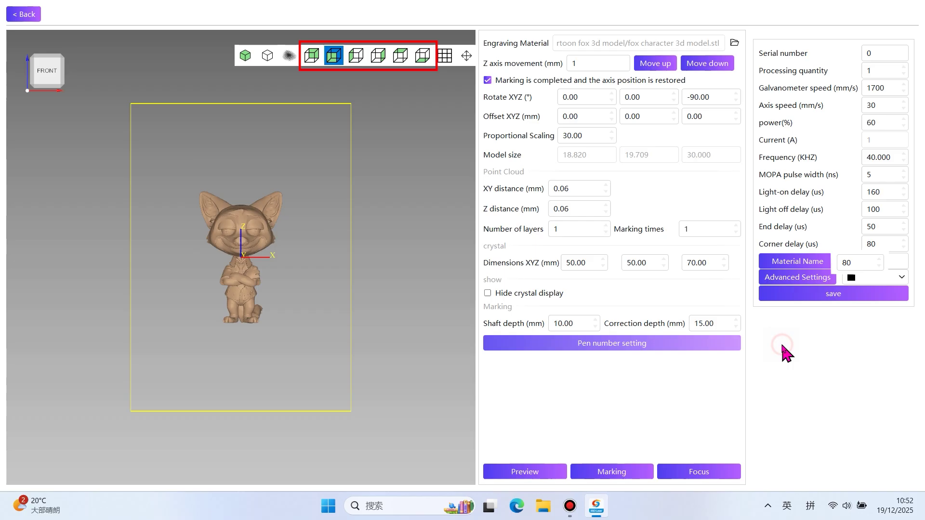
Review Advanced Settings' material parameters (1700 mm/s, 60% power, 40 kHz), confirm with OK, and save.
{"action": "left_click", "coordinate": [803, 278]}
{"action": "left_click_drag", "start_coordinate": [339, 237], "coordinate": [267, 241]}
{"action": "left_click_drag", "start_coordinate": [479, 74], "coordinate": [527, 87]}
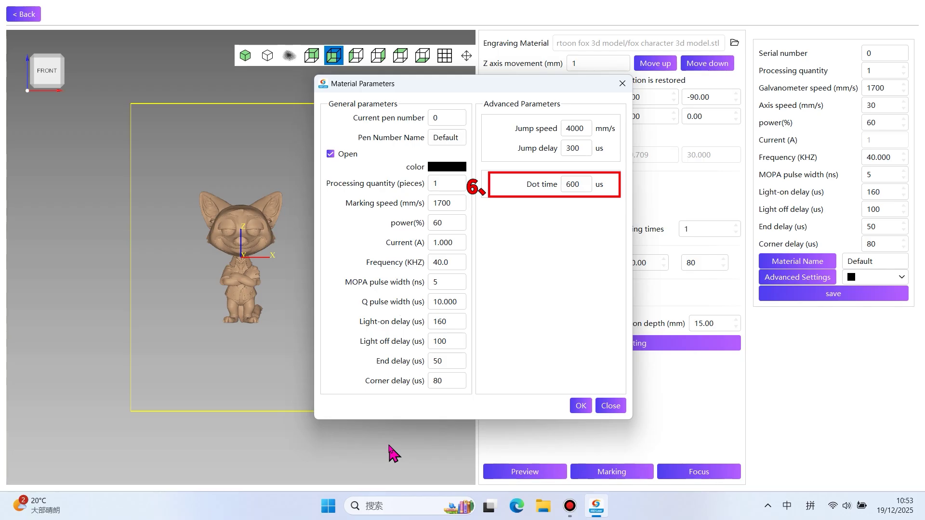
{"action": "left_click", "coordinate": [580, 406]}
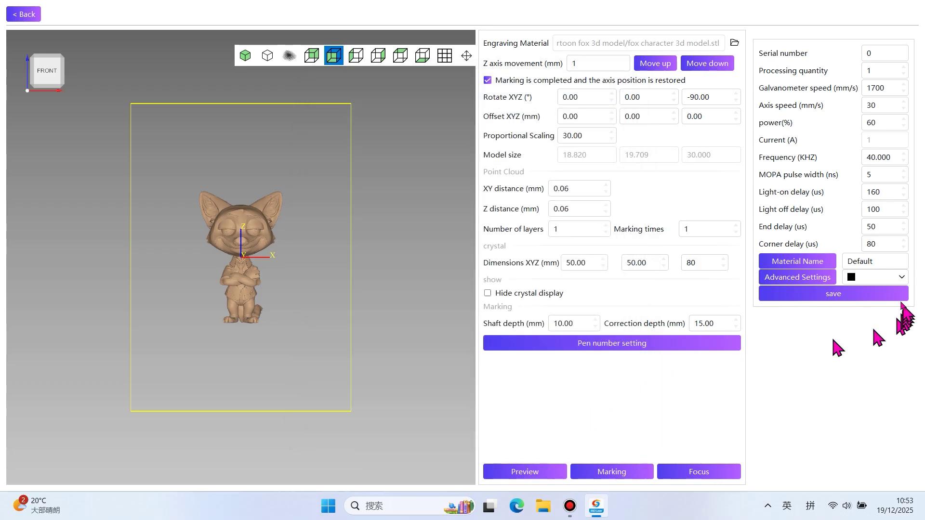
{"action": "left_click", "coordinate": [859, 295]}
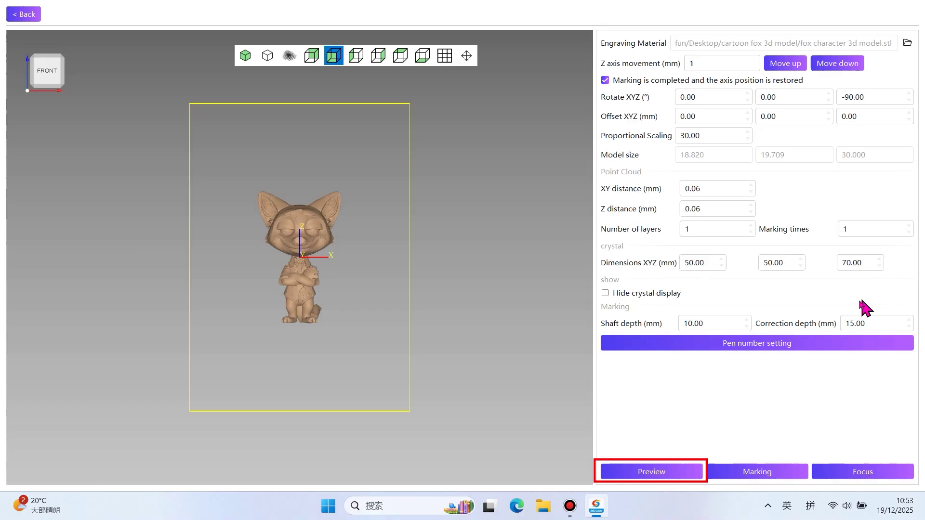
Run a Preview pass of the fox outline, then start Marking.
{"action": "left_click", "coordinate": [653, 477]}
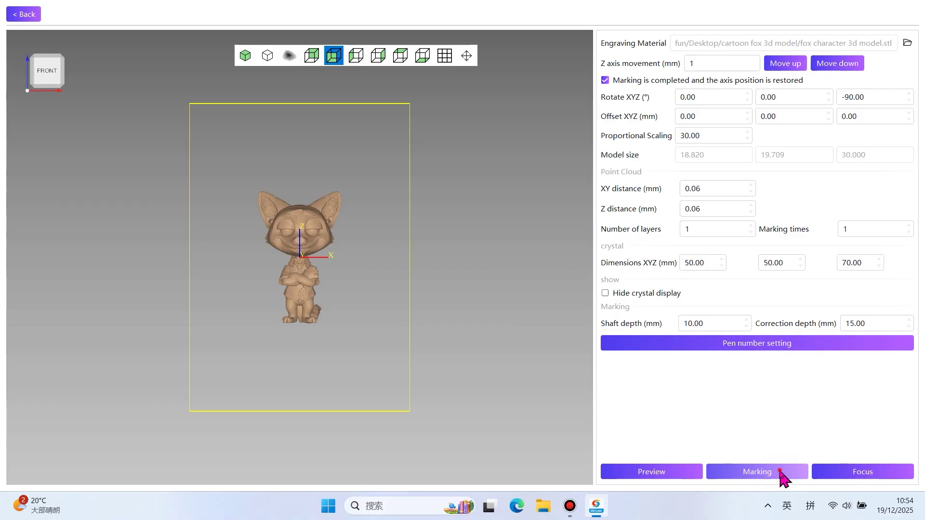
{"action": "left_click", "coordinate": [779, 476]}
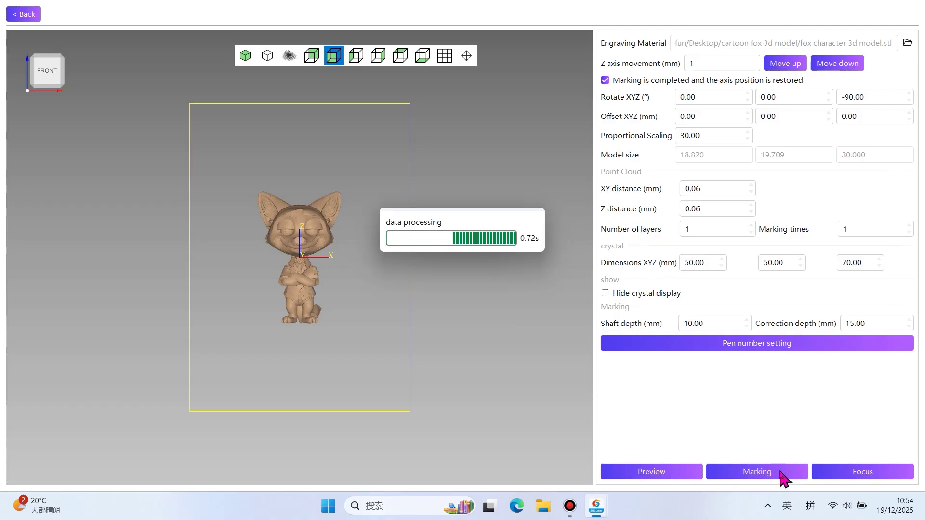